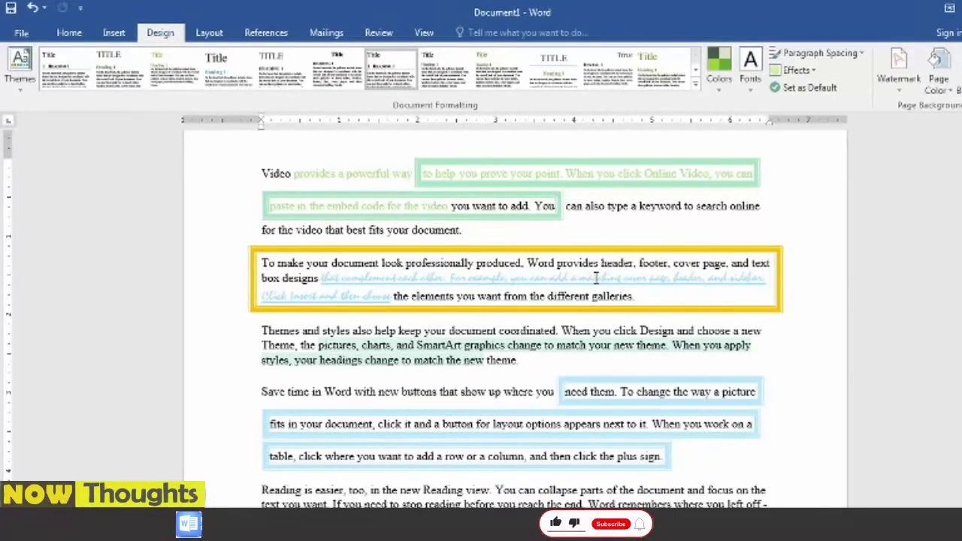
Step: Apply the DO NOT COPY preset from the Watermark gallery to the document
scroll(595, 278, down, 6)
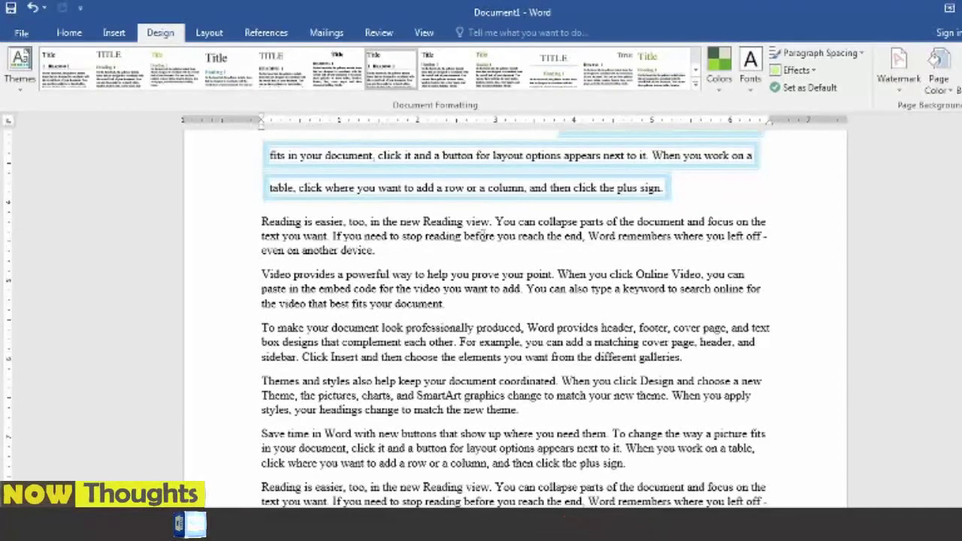
scroll(484, 236, down, 3)
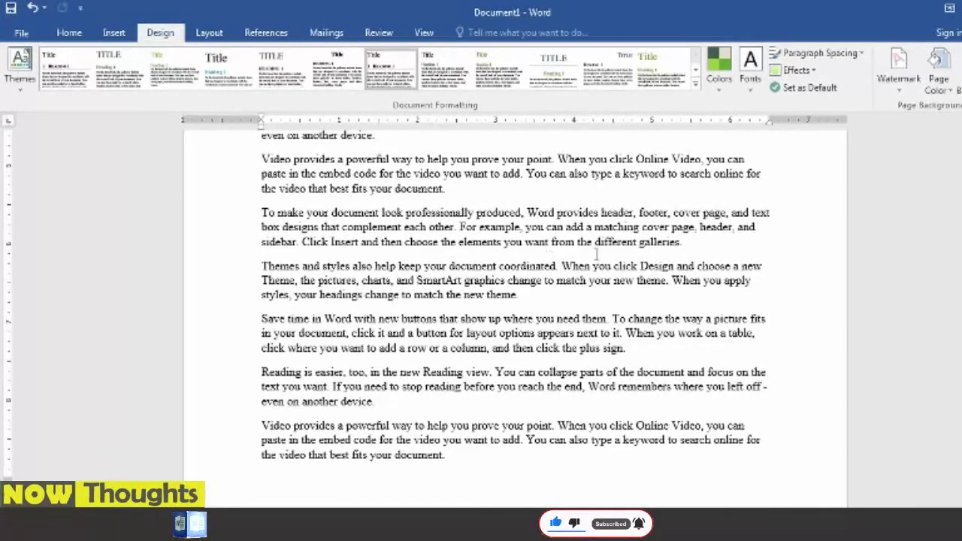
scroll(596, 254, down, 3)
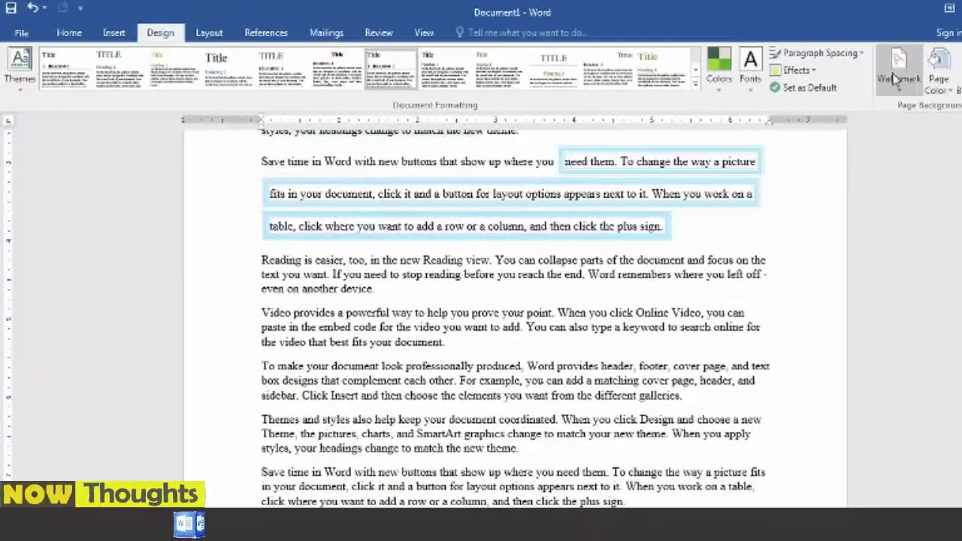
click(896, 83)
click(897, 90)
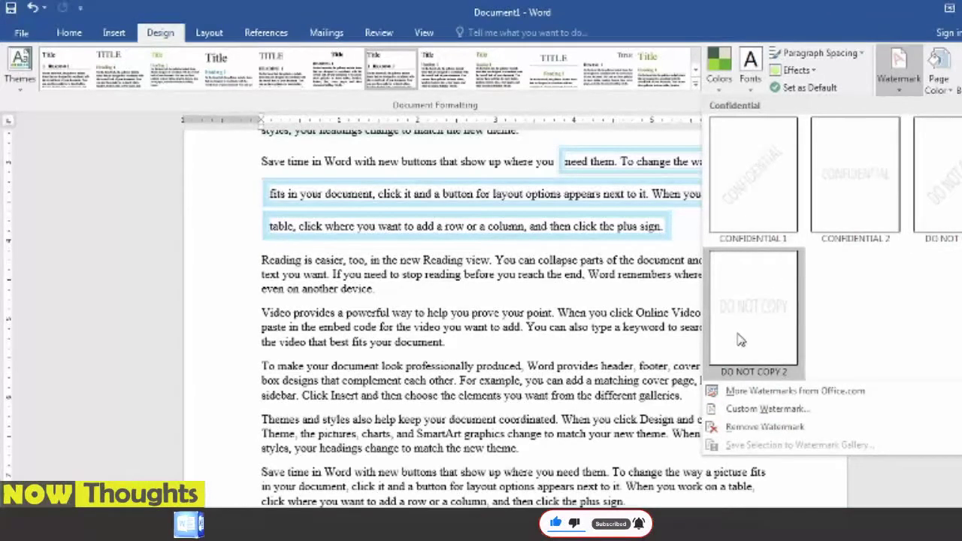
click(948, 189)
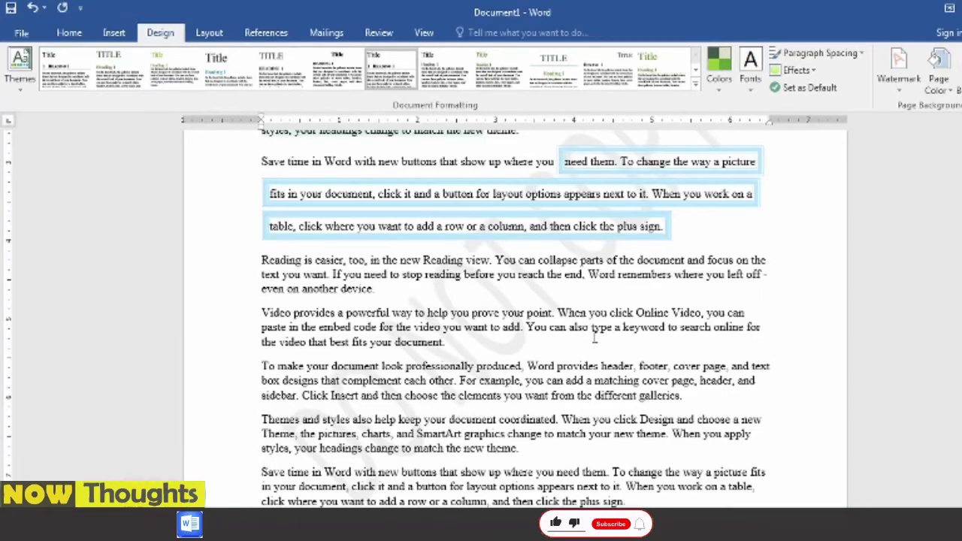
Step: Scroll through the pages to confirm the faint diagonal DO NOT COPY watermark
scroll(594, 338, down, 3)
scroll(593, 342, down, 2)
scroll(596, 350, down, 2)
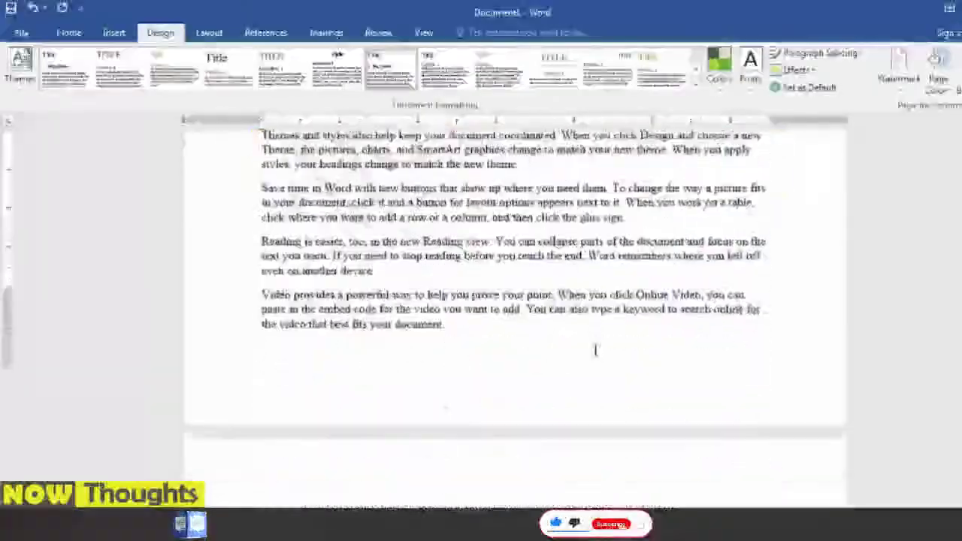
scroll(595, 350, up, 3)
scroll(597, 351, up, 5)
scroll(599, 345, down, 5)
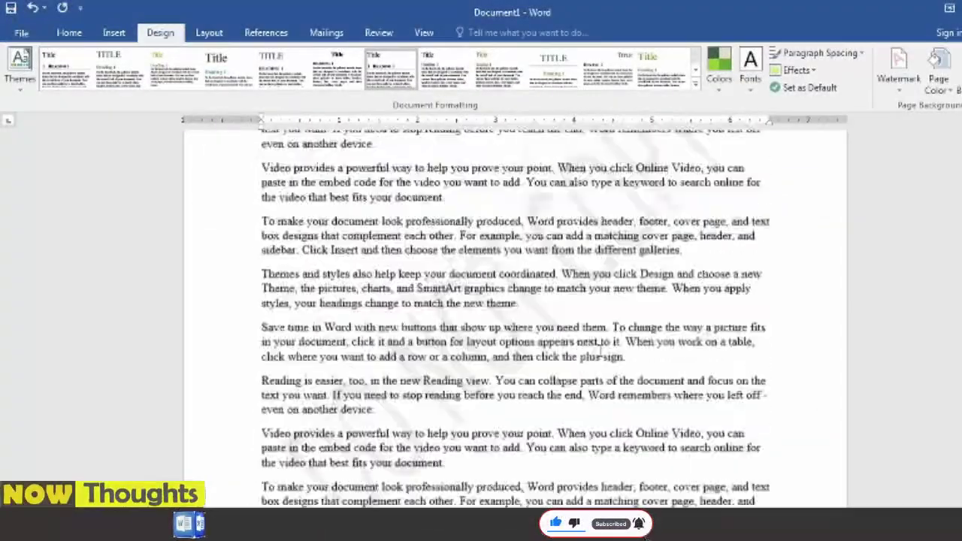
scroll(600, 344, down, 2)
scroll(602, 340, down, 5)
scroll(602, 337, down, 2)
scroll(603, 334, up, 4)
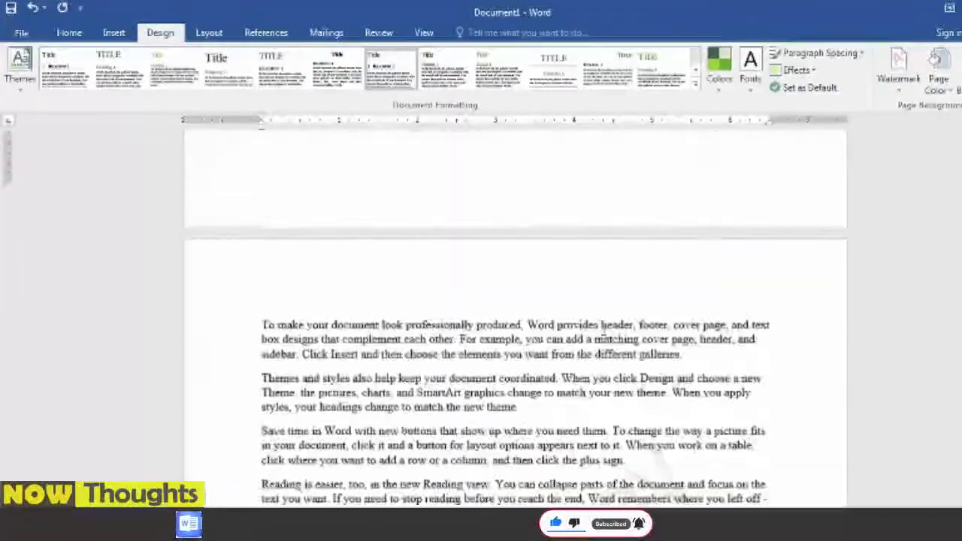
scroll(603, 335, down, 3)
scroll(603, 330, down, 5)
scroll(604, 323, down, 2)
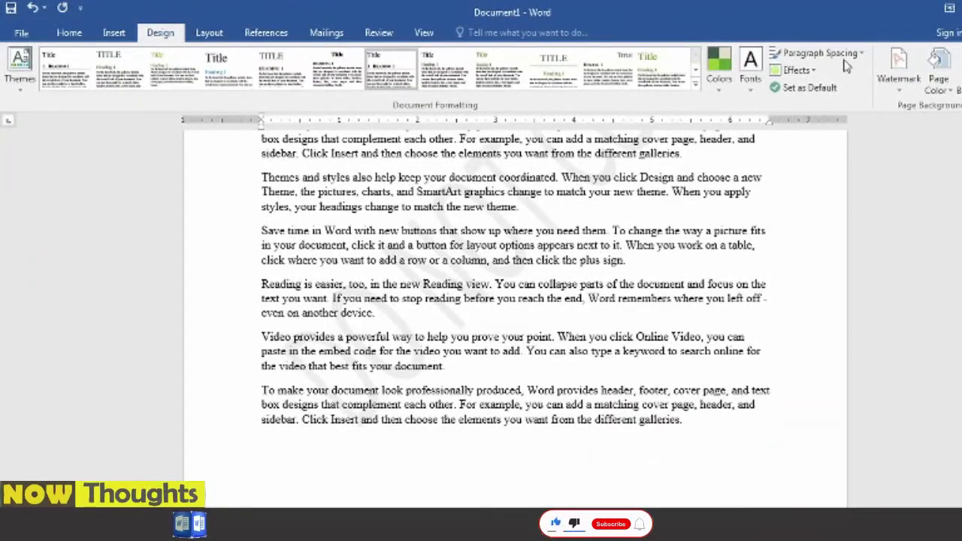
Step: Open the Custom Watermark settings and select the existing DO NOT COPY text for replacement
click(898, 75)
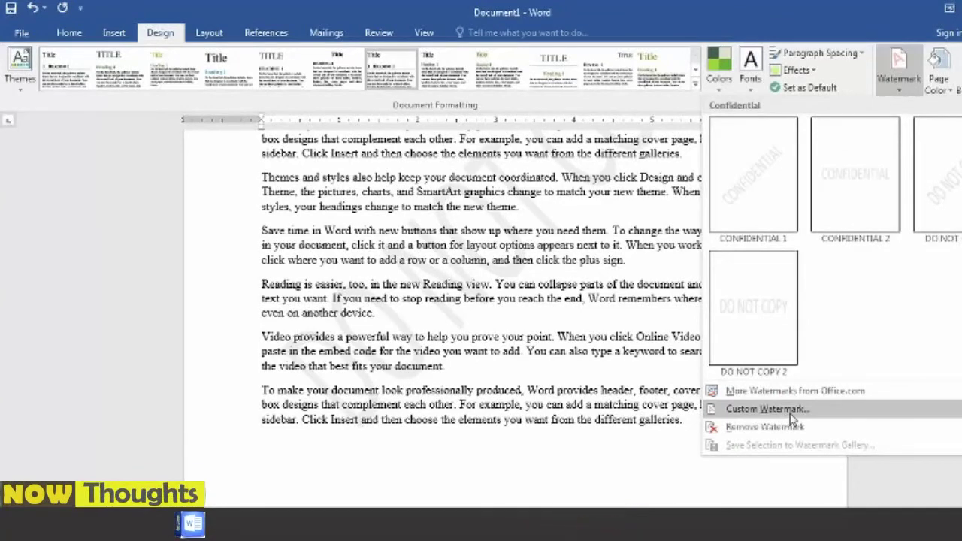
click(767, 408)
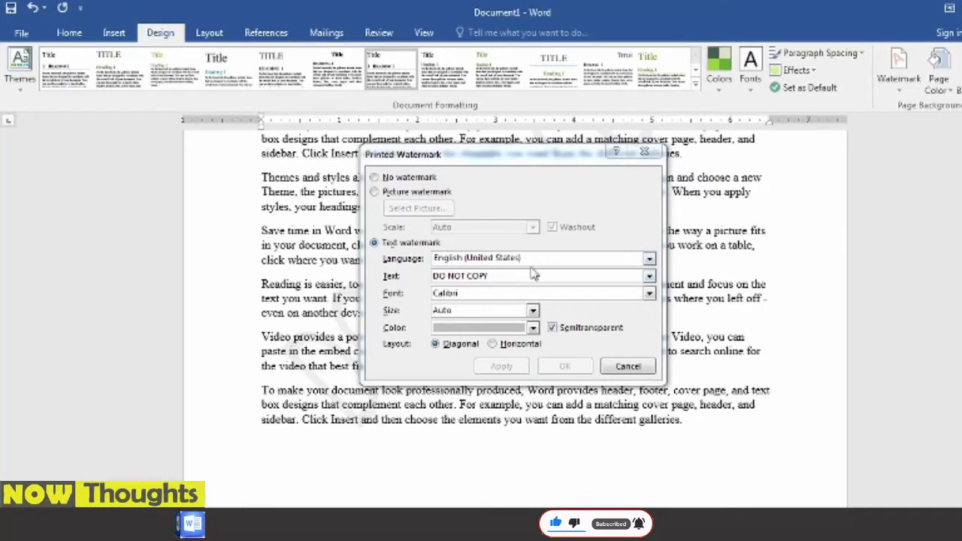
click(489, 276)
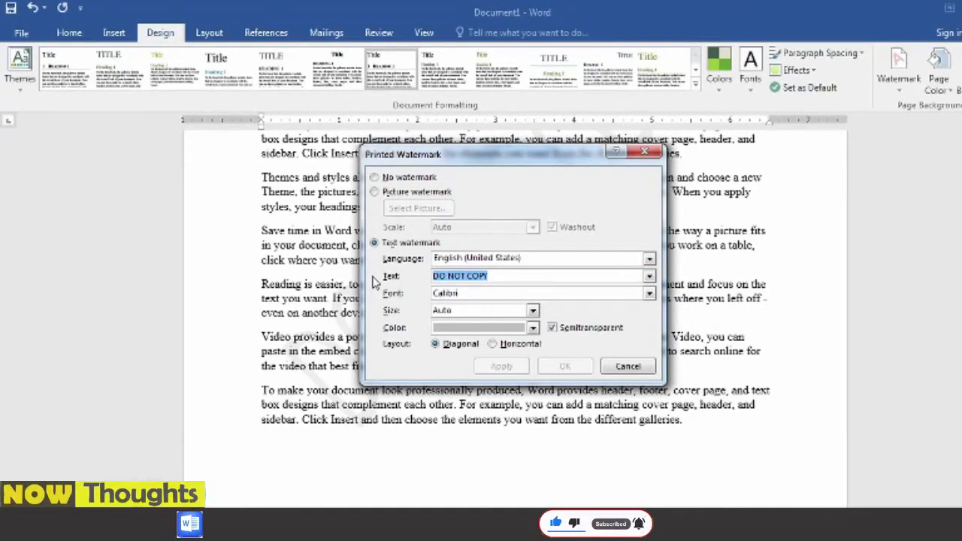
Step: Change the watermark text to 'madina computers' in light green, apply it and close
text(madin)
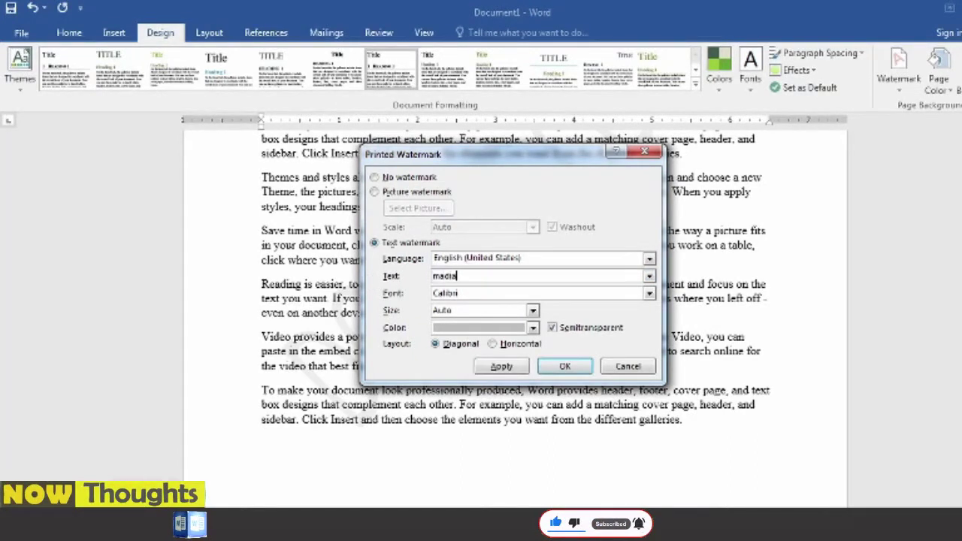
text(a com)
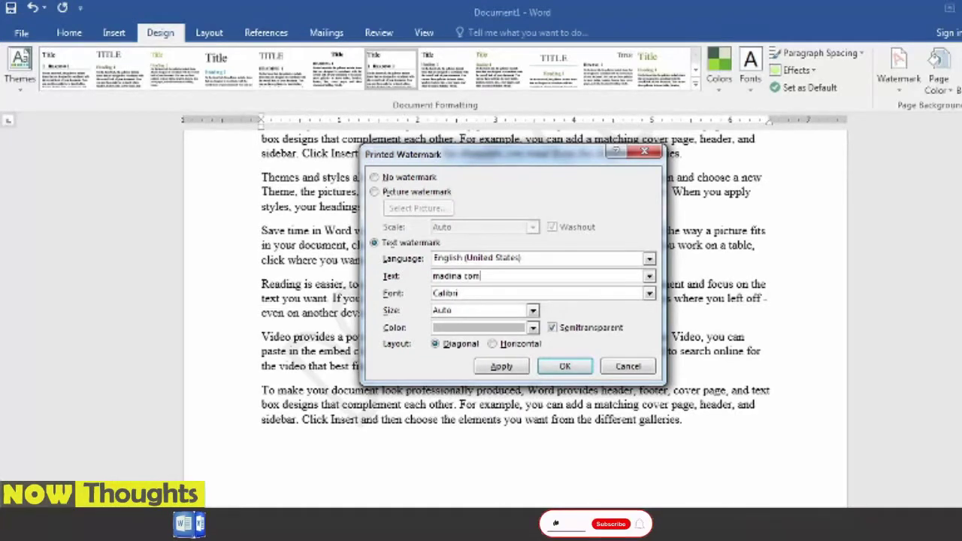
text(puters)
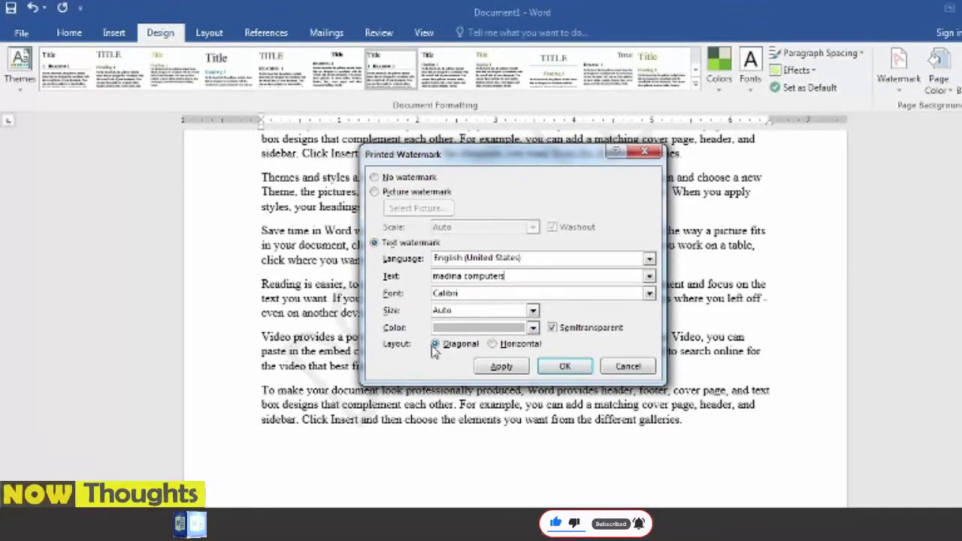
click(532, 329)
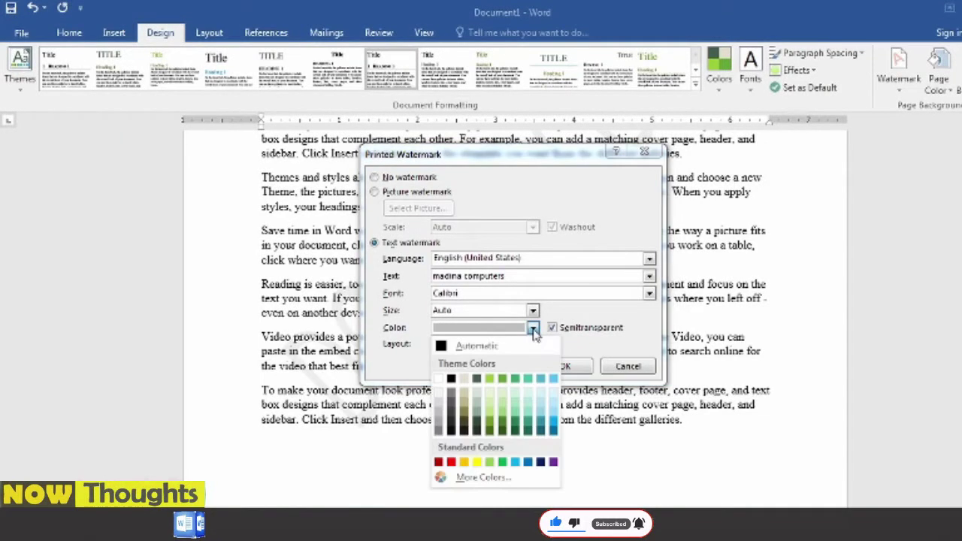
click(490, 403)
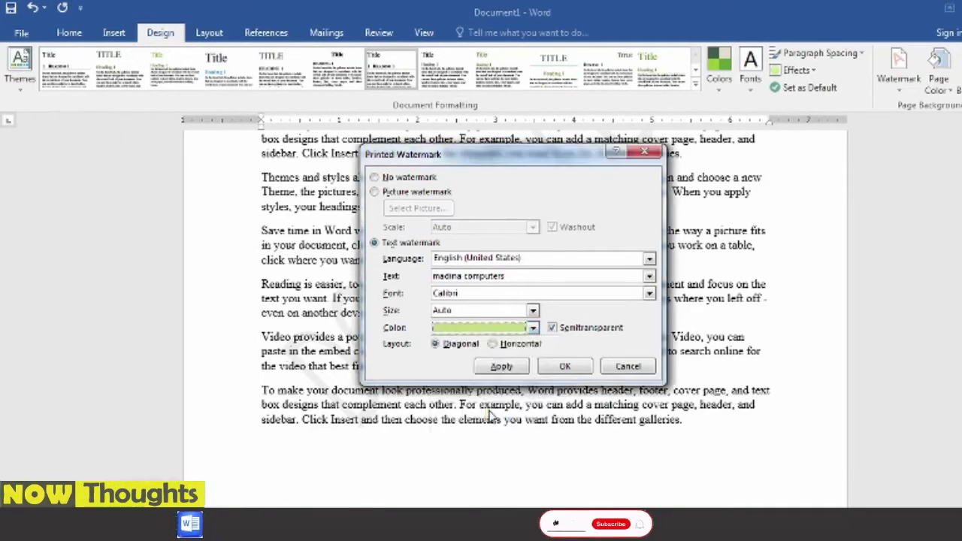
click(517, 368)
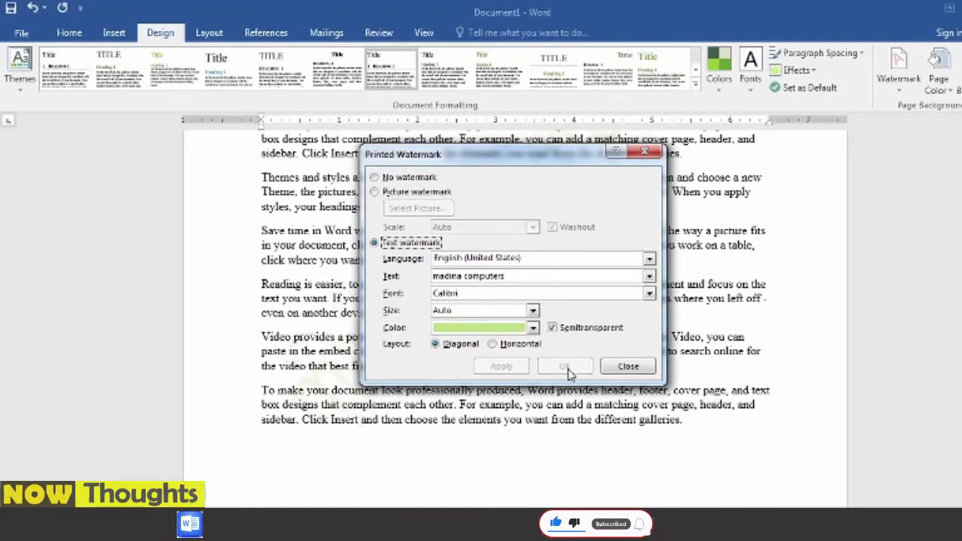
click(629, 367)
scroll(562, 378, down, 3)
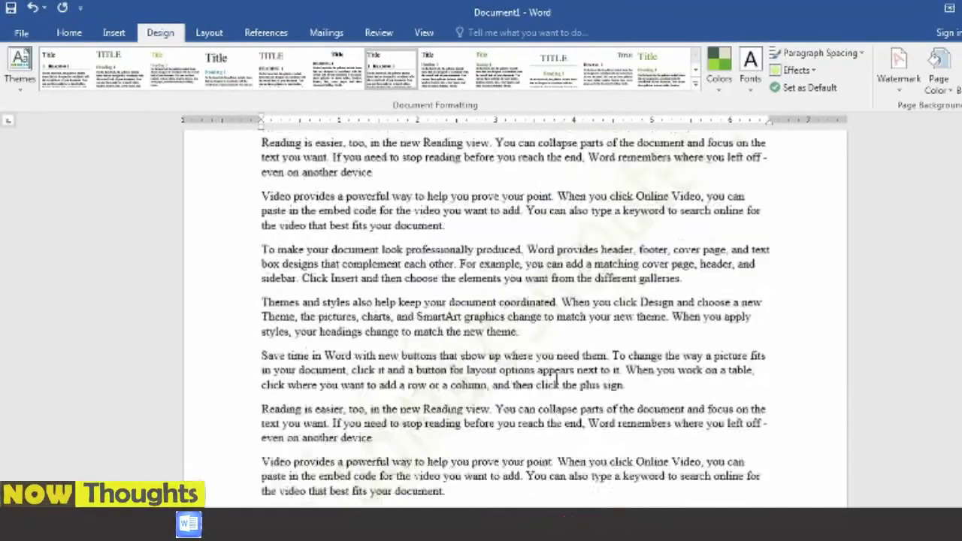
scroll(561, 379, down, 3)
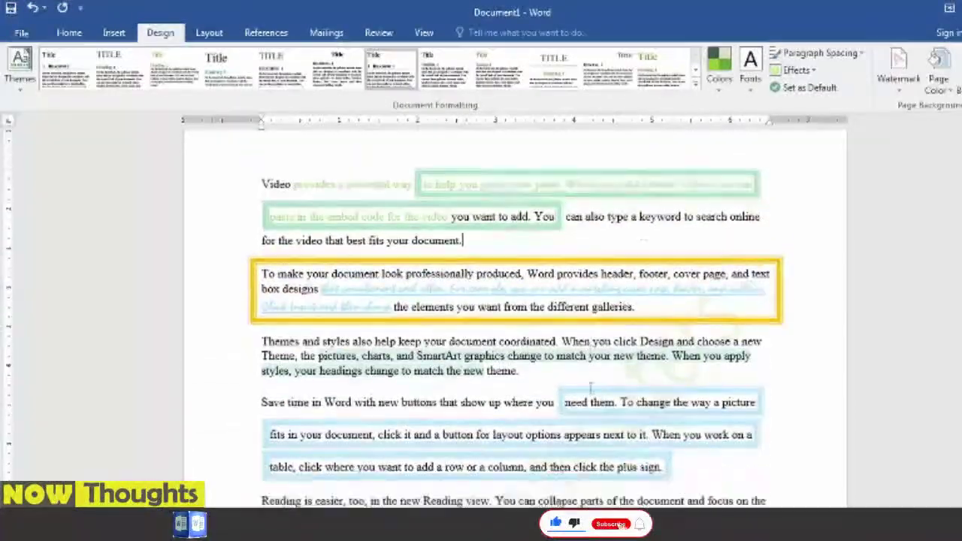
scroll(591, 389, down, 5)
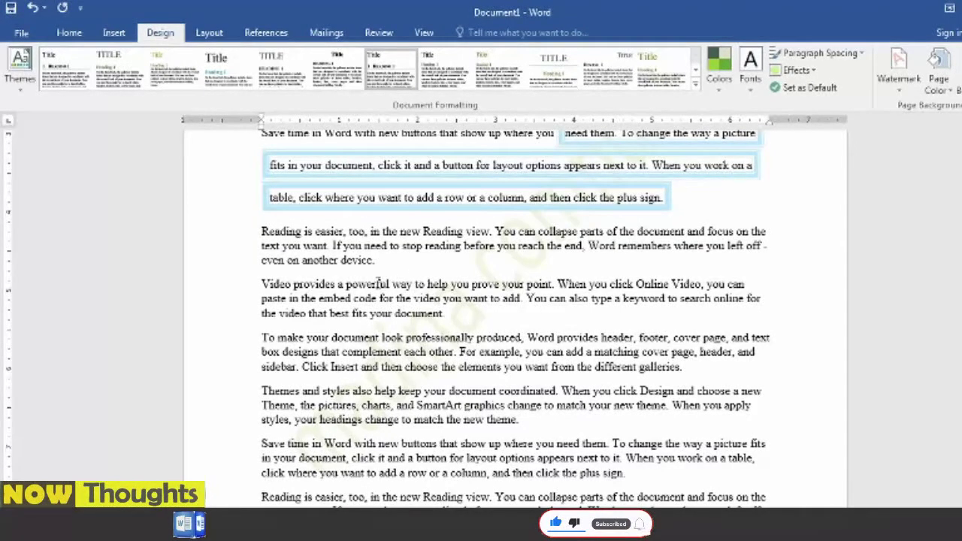
scroll(507, 353, down, 4)
scroll(516, 366, down, 2)
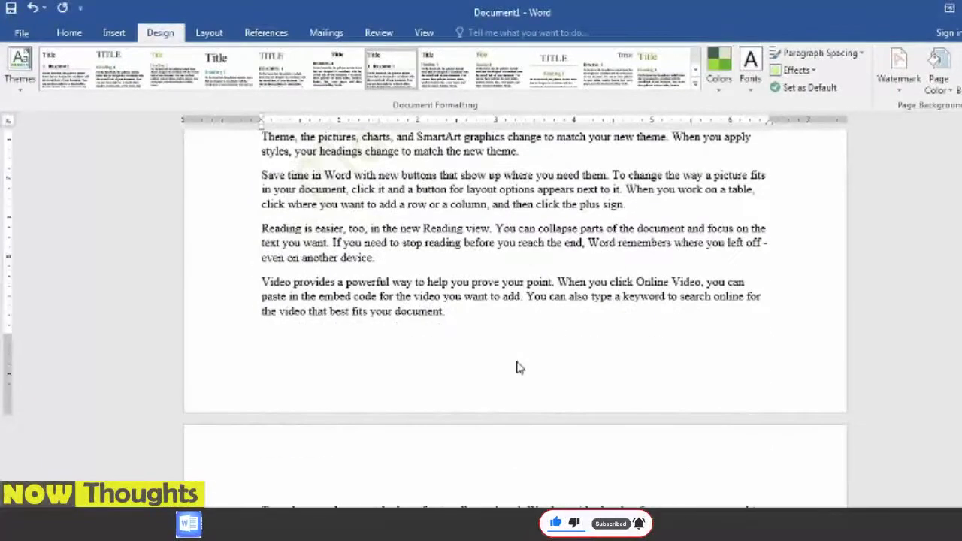
scroll(519, 369, down, 6)
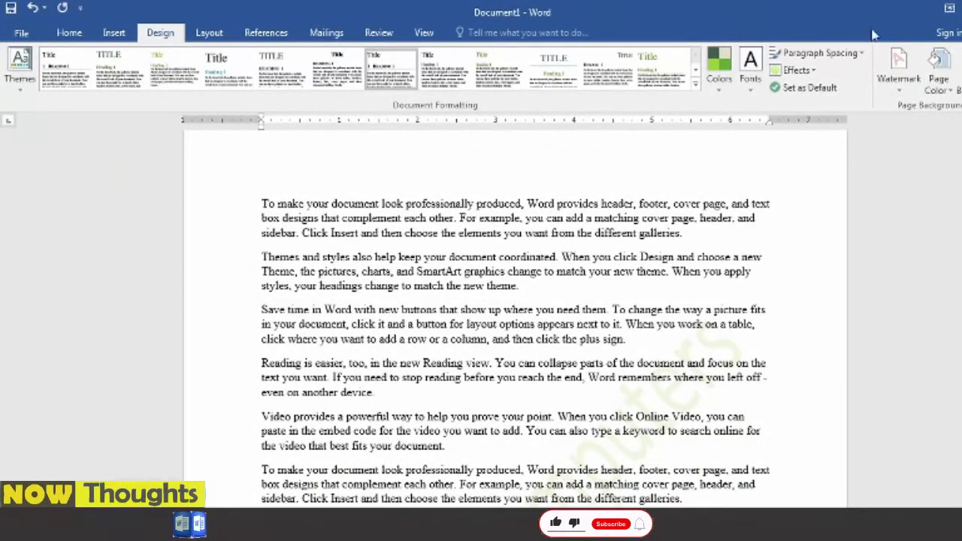
Step: In Custom Watermark, switch to a Picture watermark and bring up Select Picture
click(897, 75)
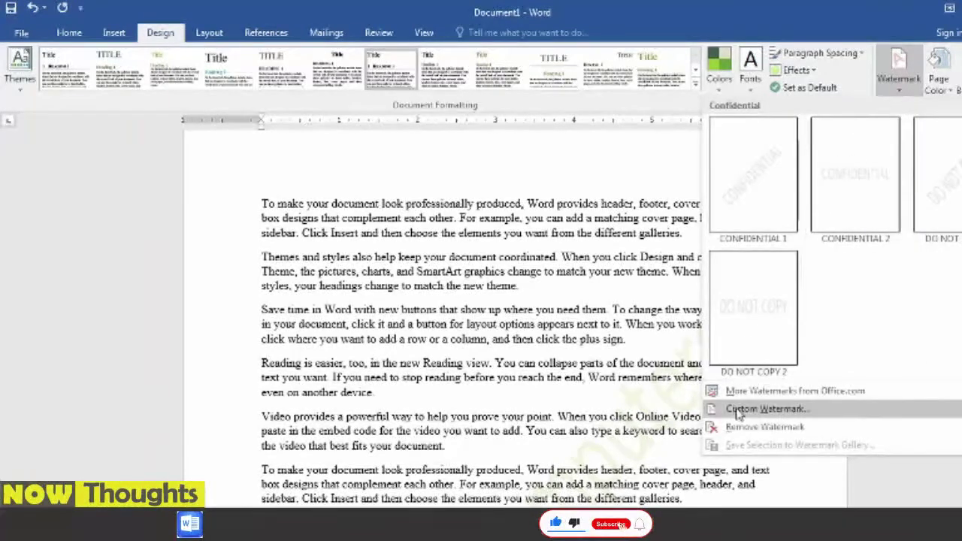
click(763, 409)
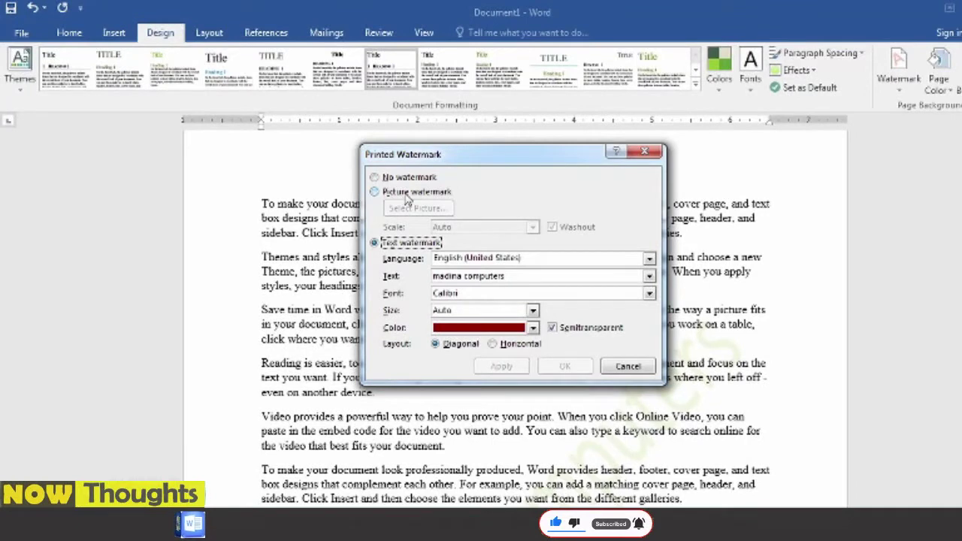
click(375, 192)
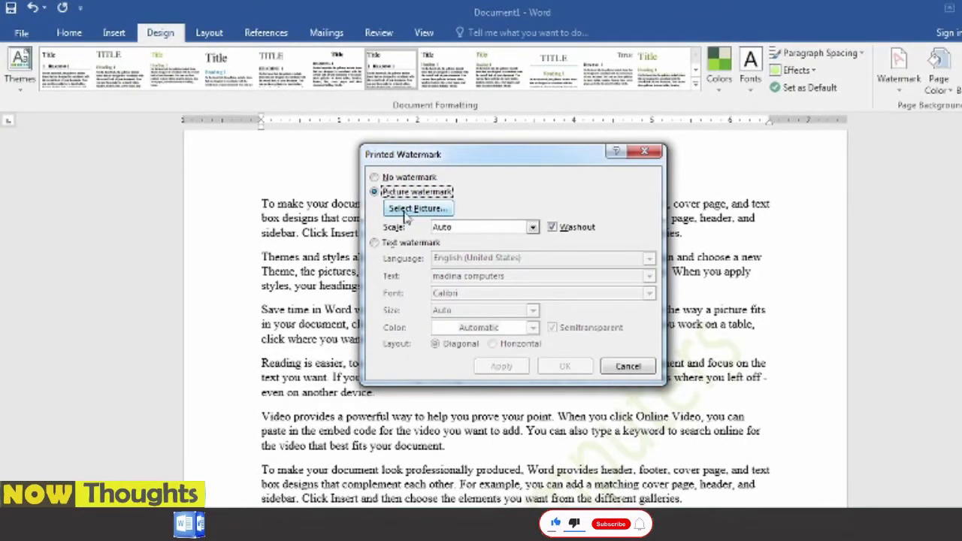
click(427, 210)
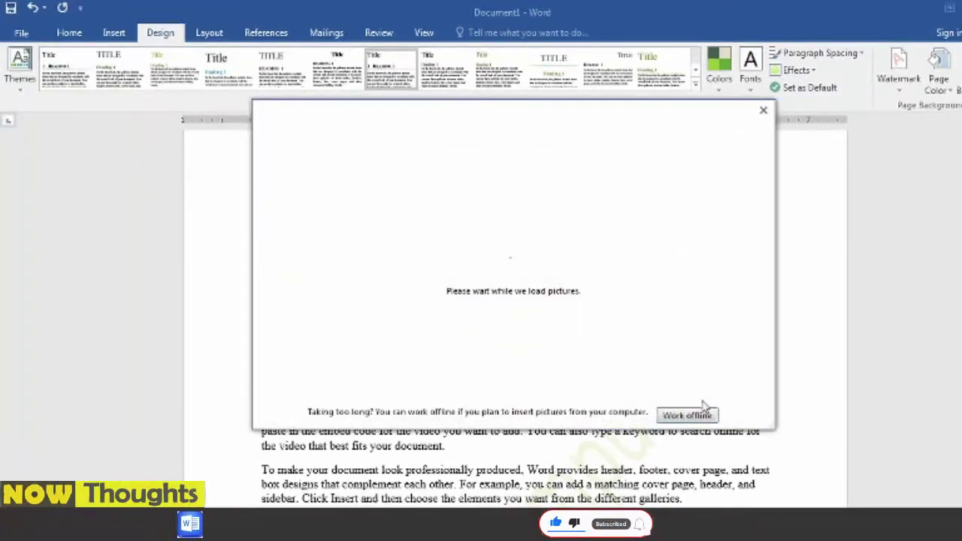
Step: Insert Penguins.jpg from Pictures > Sample Pictures as the watermark image, keeping Washout on
click(687, 415)
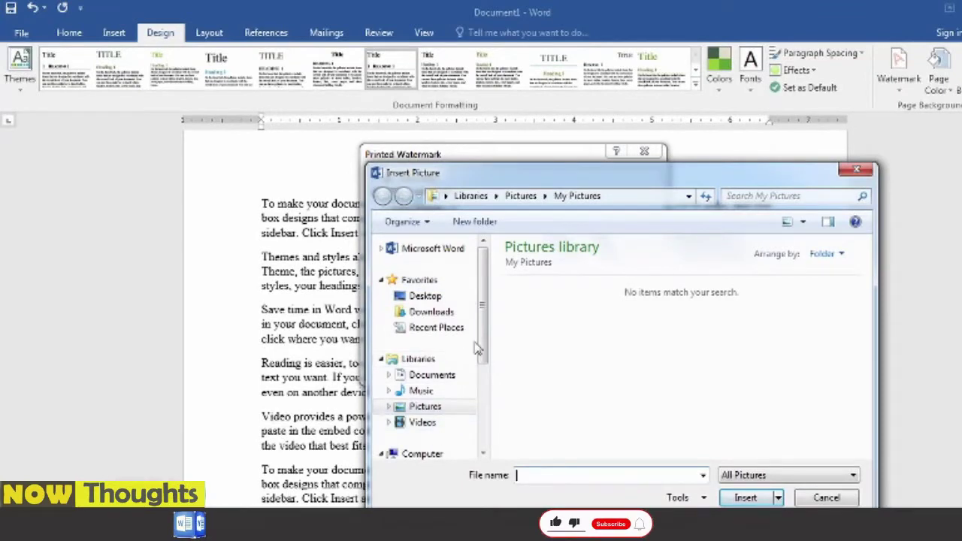
scroll(484, 331, down, 2)
scroll(481, 333, down, 1)
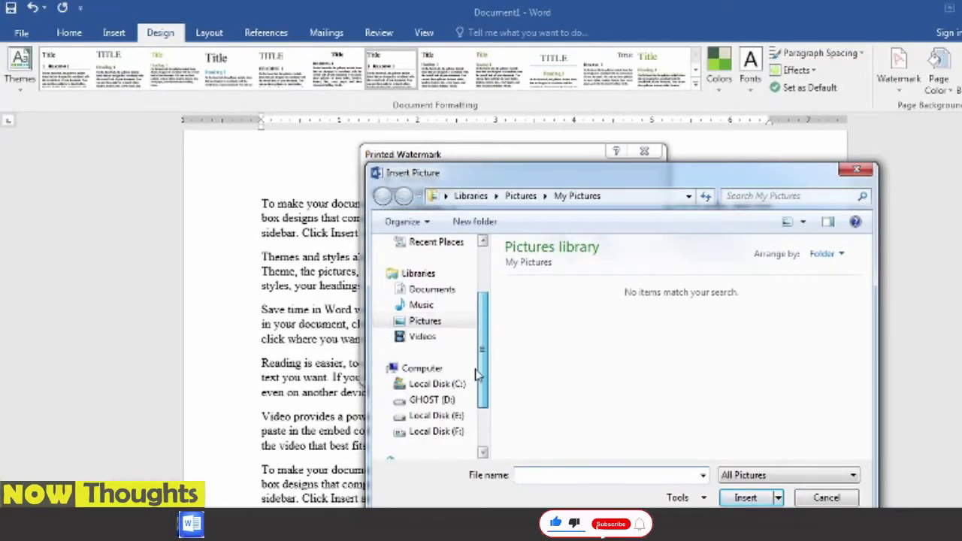
click(417, 322)
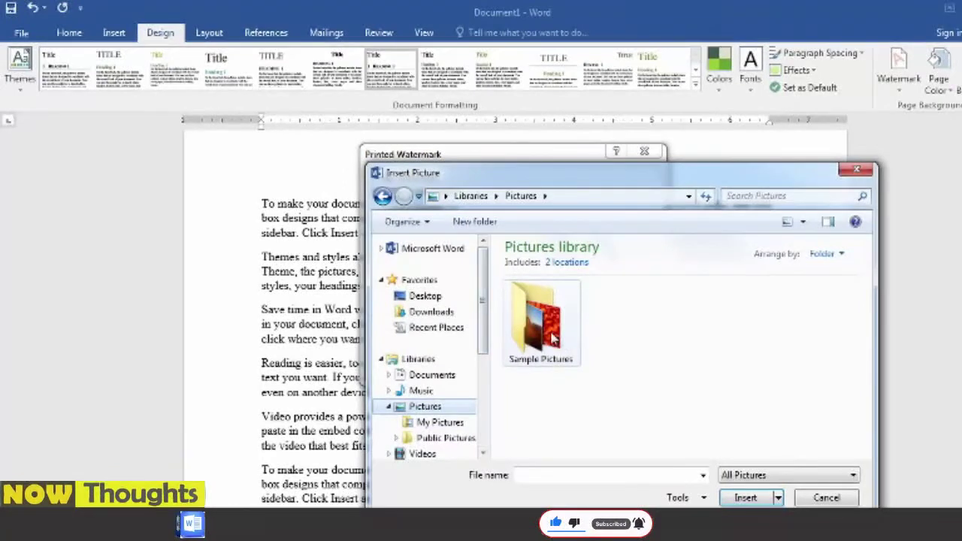
double_click(547, 331)
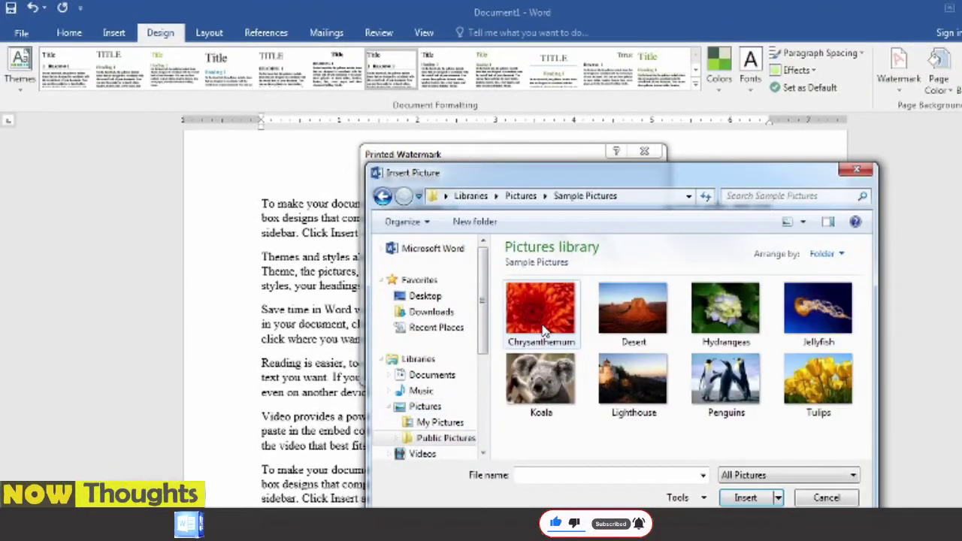
click(726, 391)
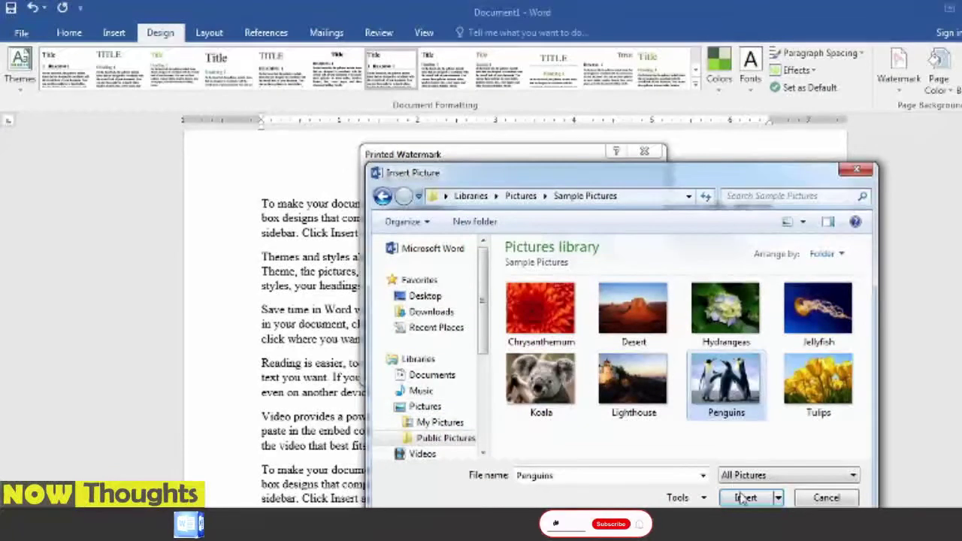
click(747, 500)
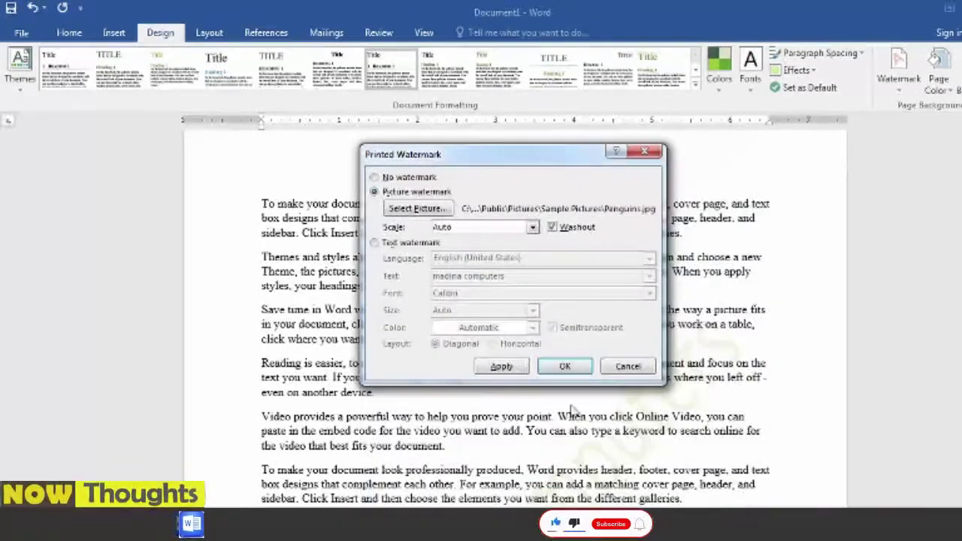
Step: Confirm the washed-out Penguins picture watermark with OK and check it across the pages
click(562, 368)
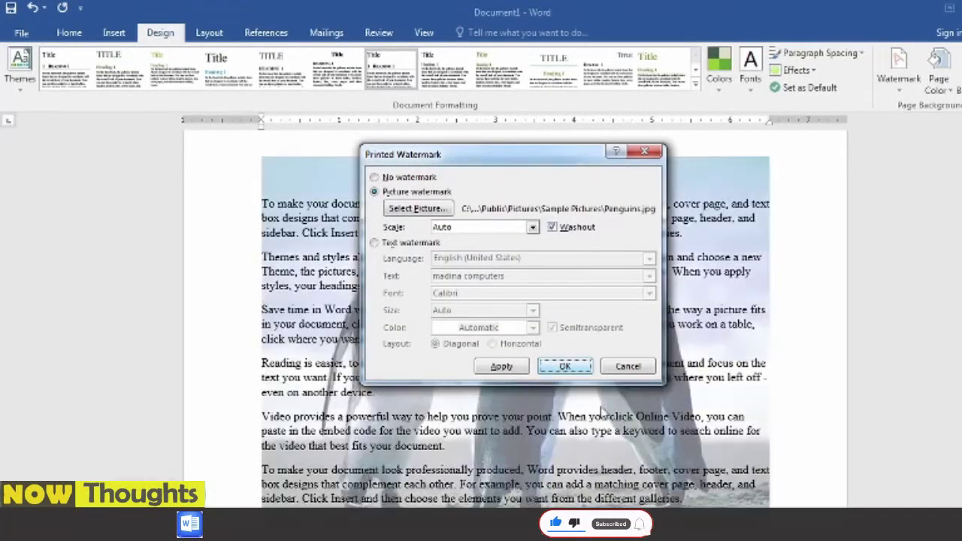
scroll(640, 377, down, 5)
scroll(641, 379, down, 3)
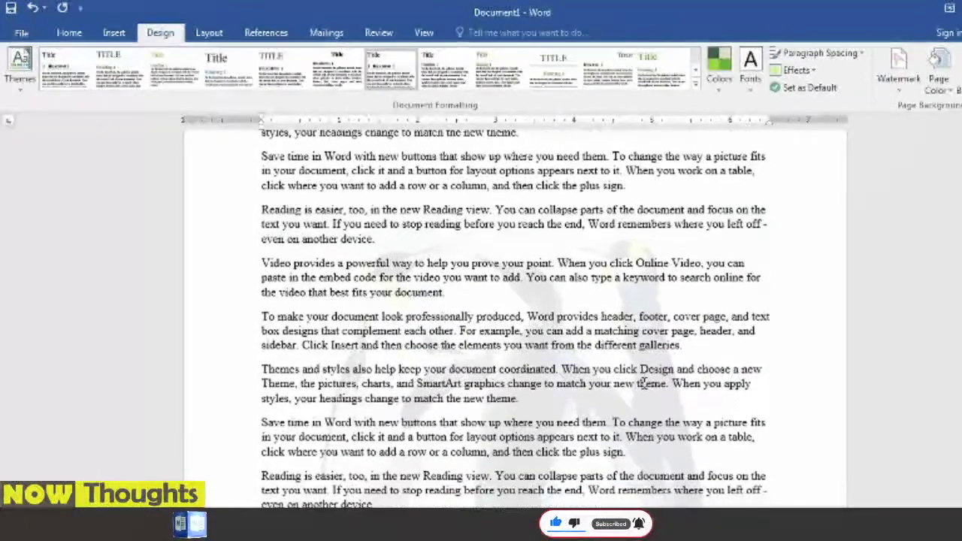
scroll(642, 381, down, 3)
scroll(644, 384, down, 3)
scroll(644, 385, down, 3)
scroll(644, 387, down, 1)
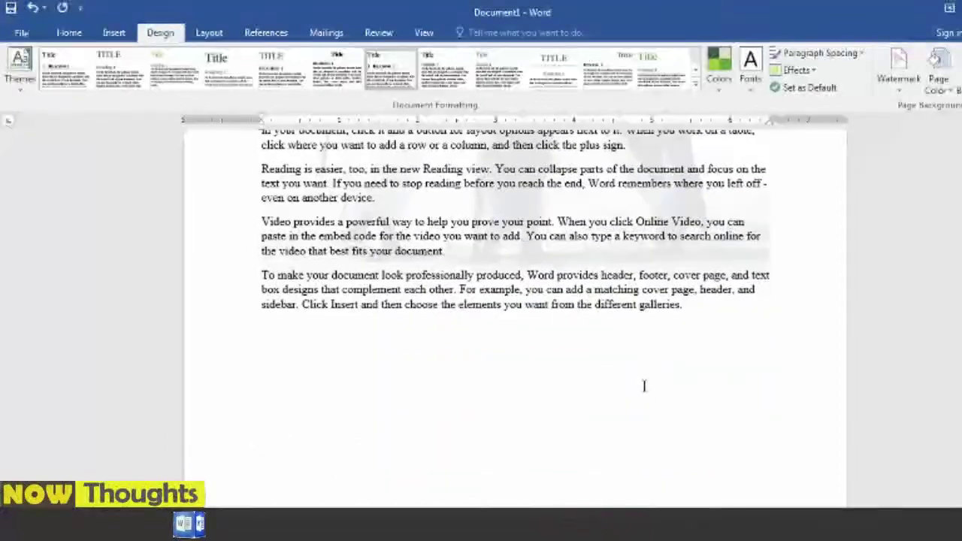
scroll(644, 388, up, 2)
scroll(645, 391, down, 2)
scroll(644, 389, down, 3)
scroll(644, 387, up, 2)
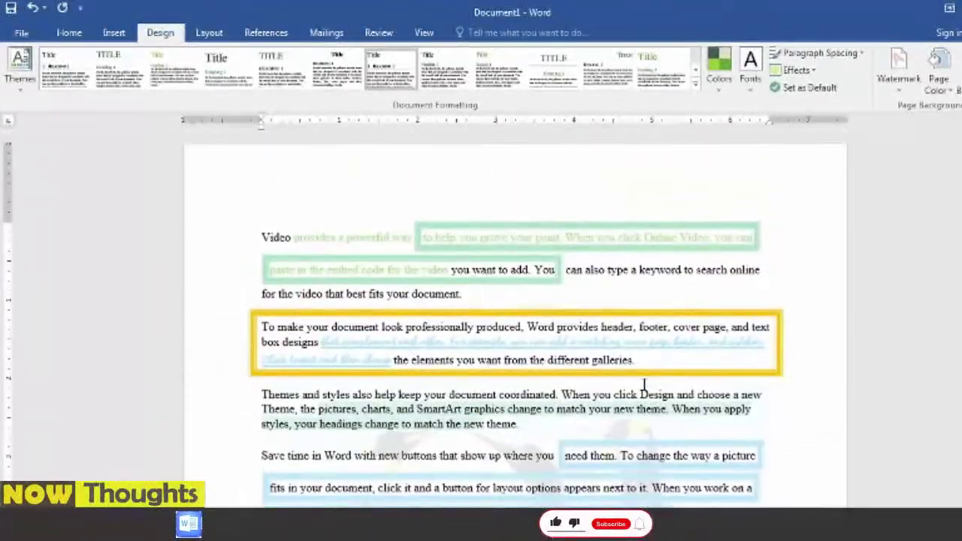
scroll(644, 385, down, 3)
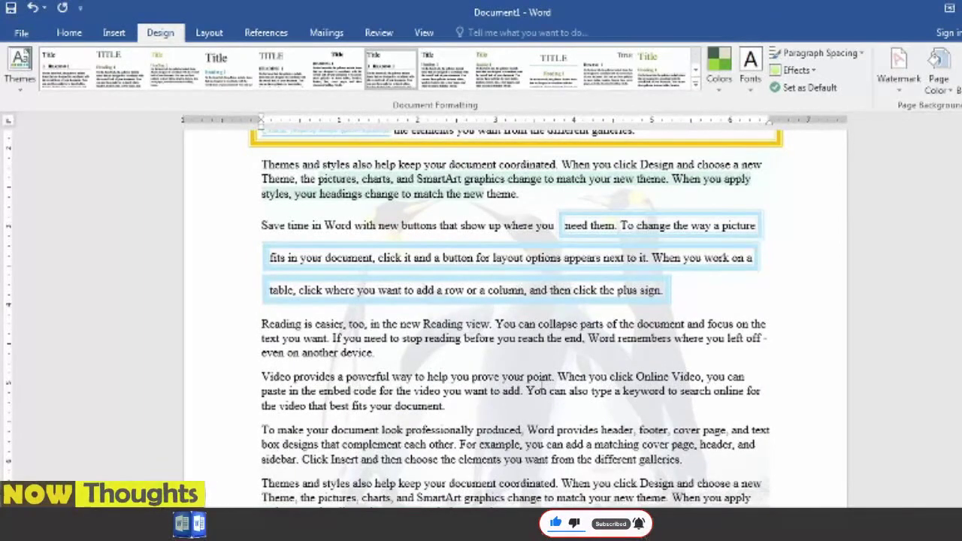
Step: Bring up the Watermark gallery on the Design tab again
click(902, 89)
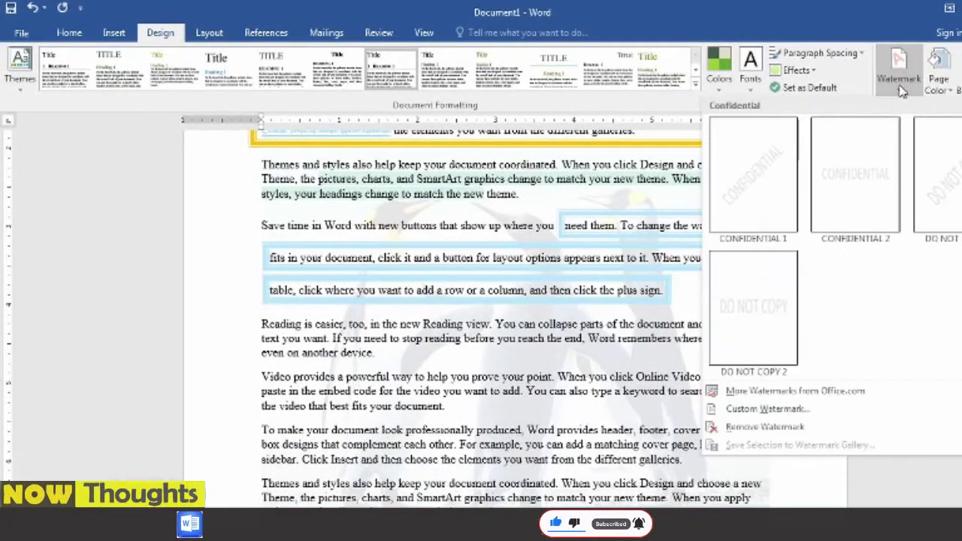